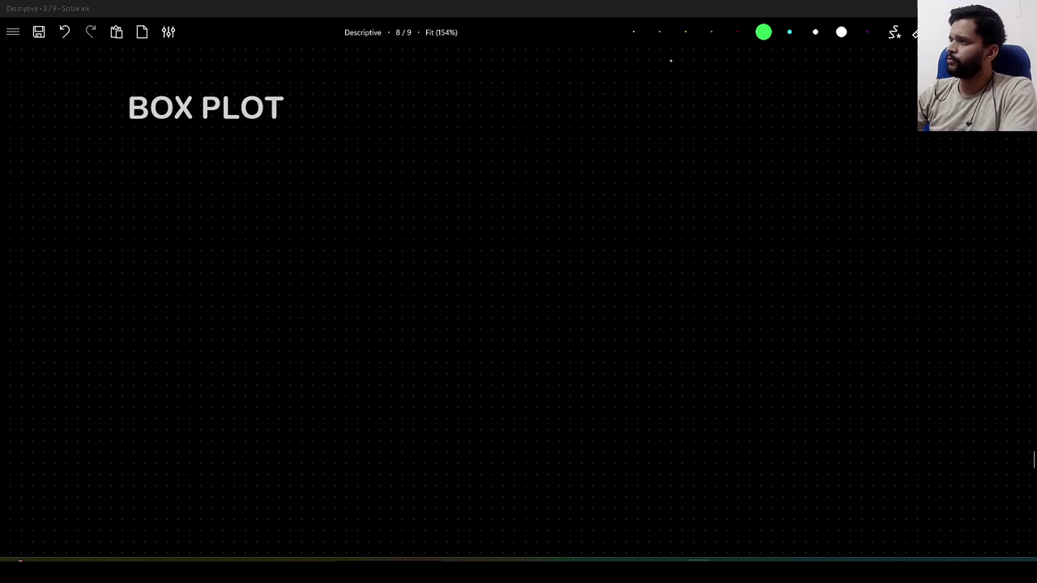
# Step: Switch to the yellow ink preset for drawing the diagram
pyautogui.click(685, 32)
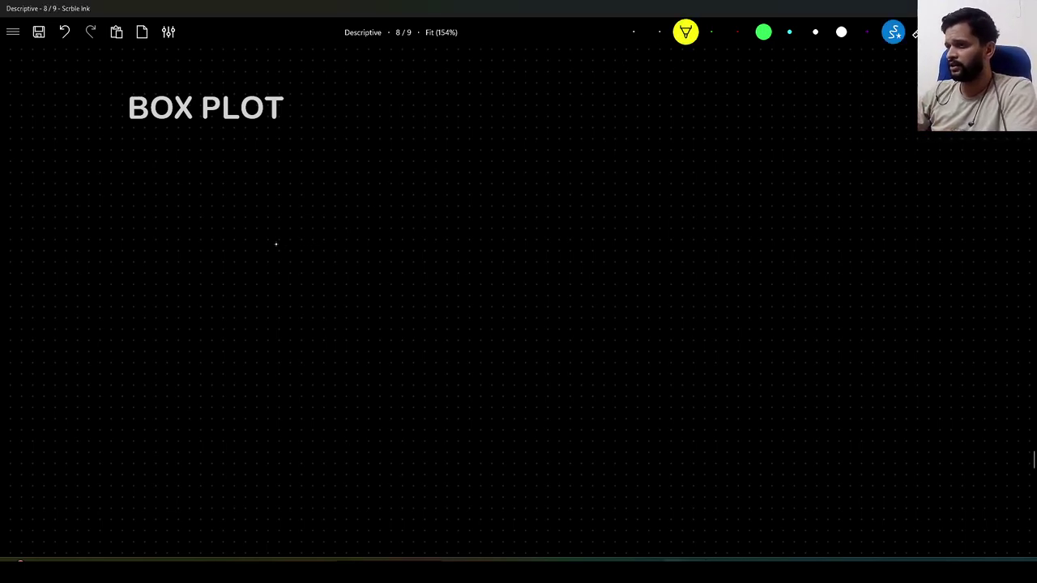
# Step: Draw a yellow box with capped left and right whiskers, and label its left edge Q₁
pyautogui.moveTo(268, 215)
pyautogui.mouseDown()
pyautogui.moveTo(266, 245)
pyautogui.moveTo(280, 261)
pyautogui.moveTo(344, 261)
pyautogui.moveTo(337, 212)
pyautogui.moveTo(268, 211)
pyautogui.mouseUp()
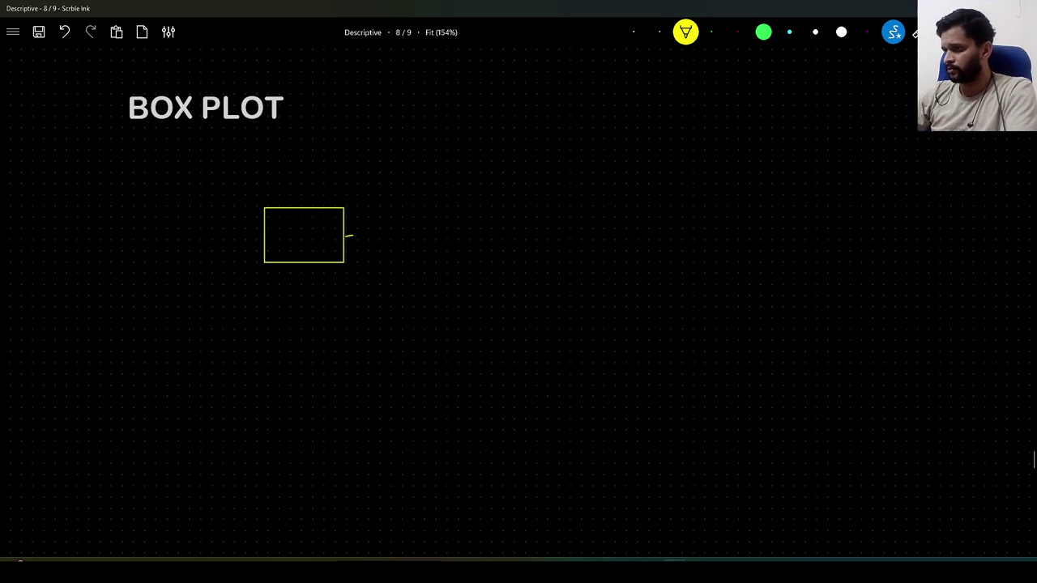
pyautogui.moveTo(352, 235); pyautogui.dragTo(424, 235)
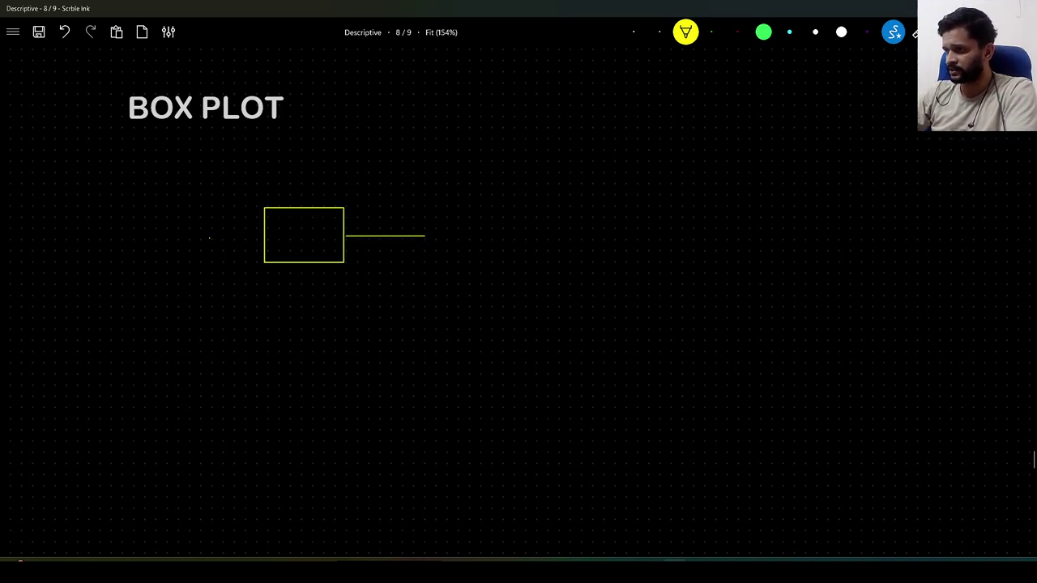
pyautogui.moveTo(209, 237); pyautogui.dragTo(254, 237)
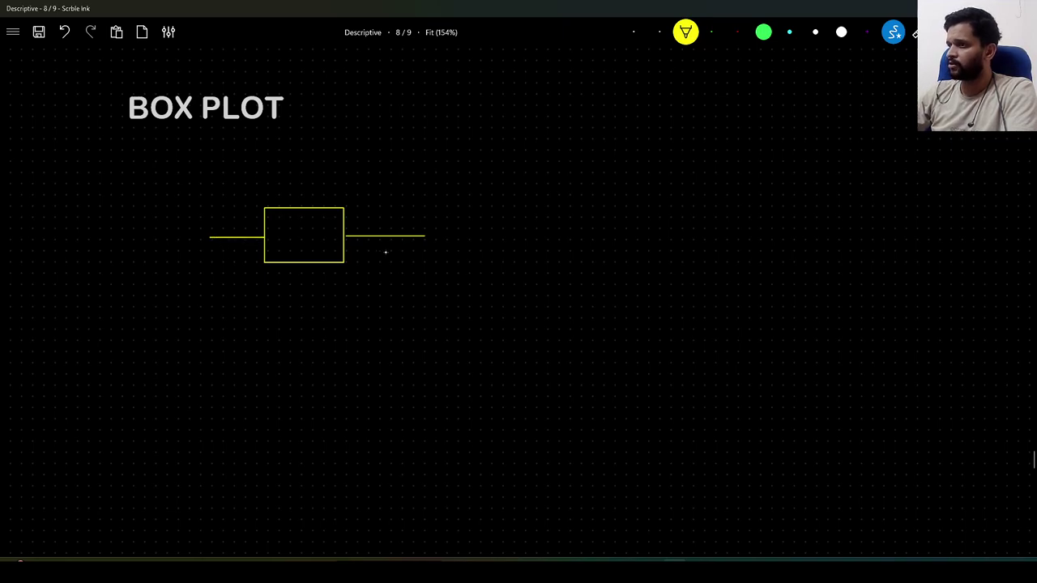
pyautogui.moveTo(210, 234); pyautogui.dragTo(209, 244)
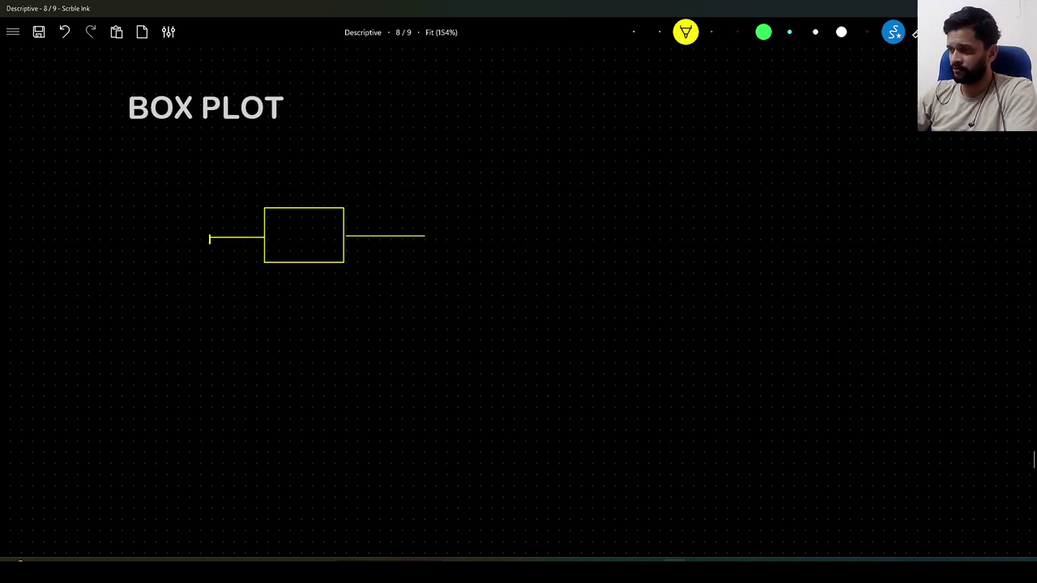
pyautogui.moveTo(425, 235); pyautogui.dragTo(426, 243)
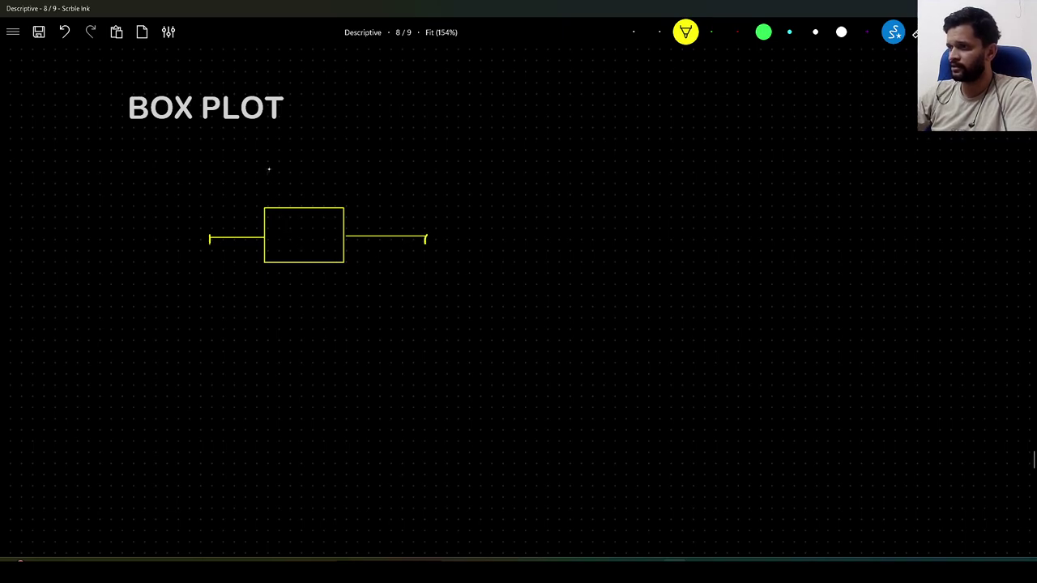
pyautogui.moveTo(235, 174); pyautogui.dragTo(253, 188)
# Step: Label Q₃, min and max, and add a dashed median line marked 'Median'
pyautogui.moveTo(344, 192)
pyautogui.mouseDown()
pyautogui.moveTo(344, 202)
pyautogui.moveTo(354, 172)
pyautogui.moveTo(358, 189)
pyautogui.mouseUp()
pyautogui.moveTo(362, 180); pyautogui.dragTo(362, 193)
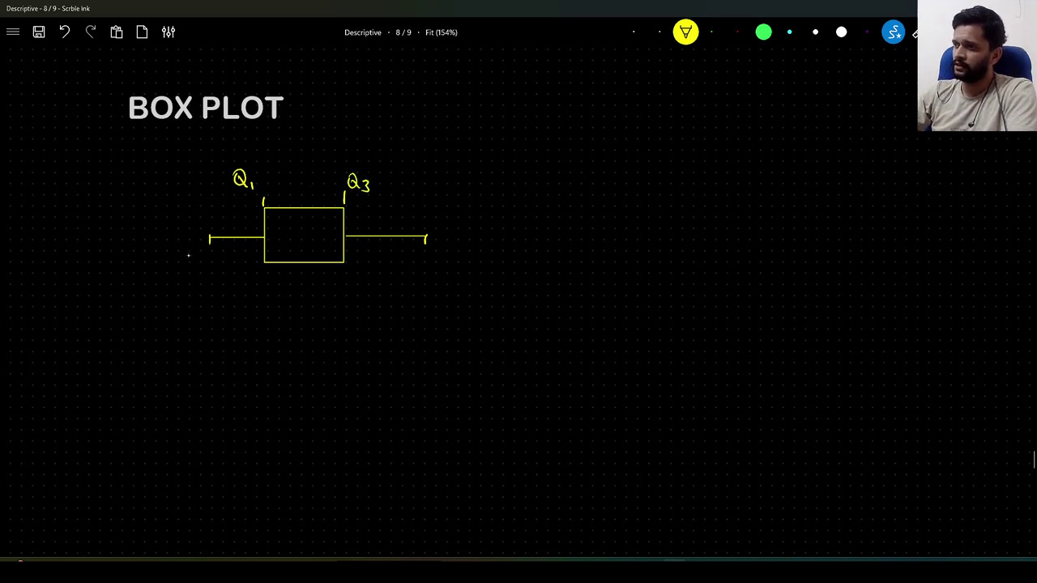
pyautogui.moveTo(188, 256); pyautogui.dragTo(212, 257)
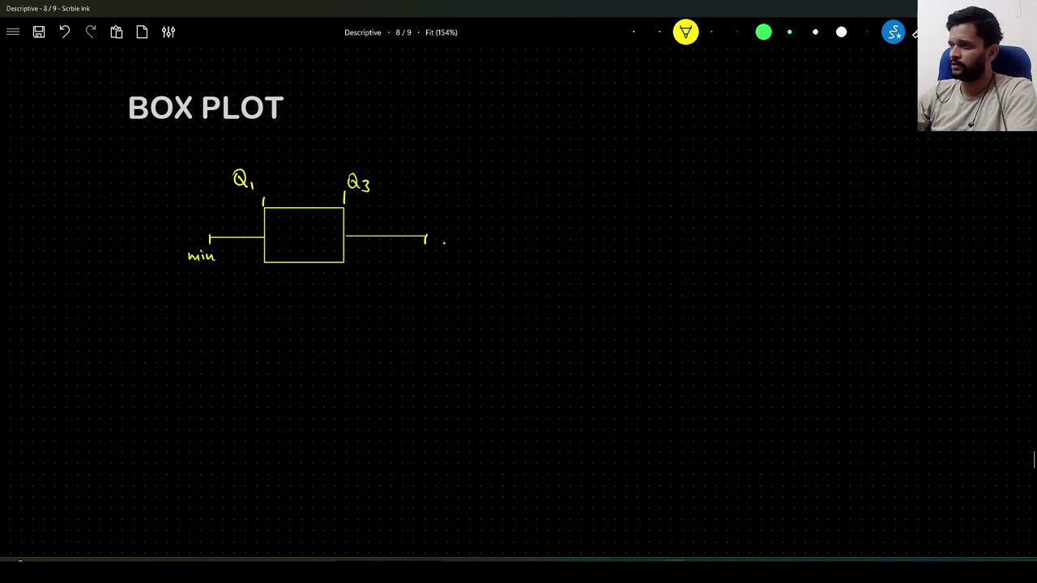
pyautogui.moveTo(427, 250); pyautogui.dragTo(450, 252)
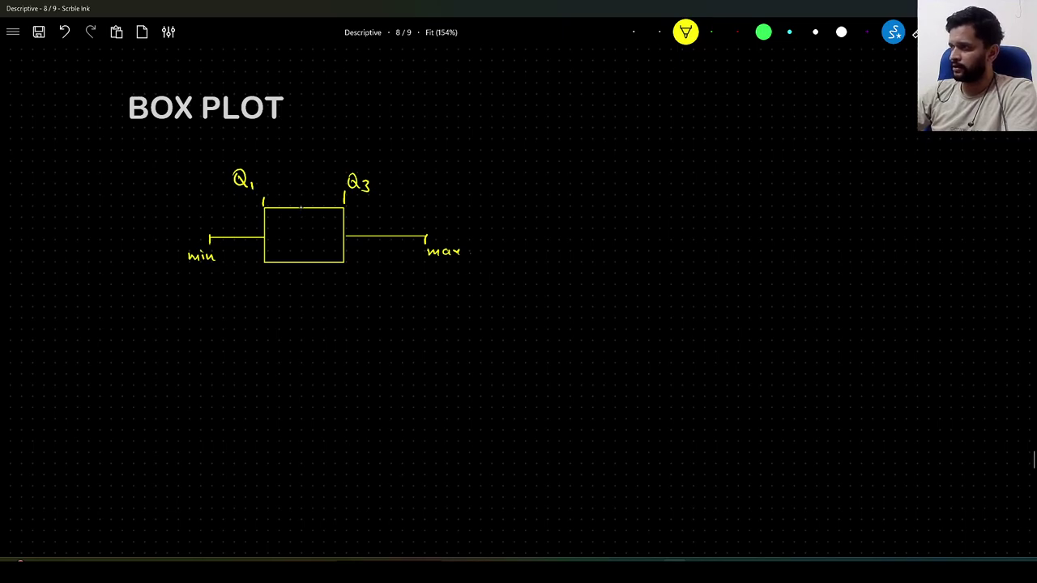
pyautogui.moveTo(302, 206); pyautogui.dragTo(301, 219)
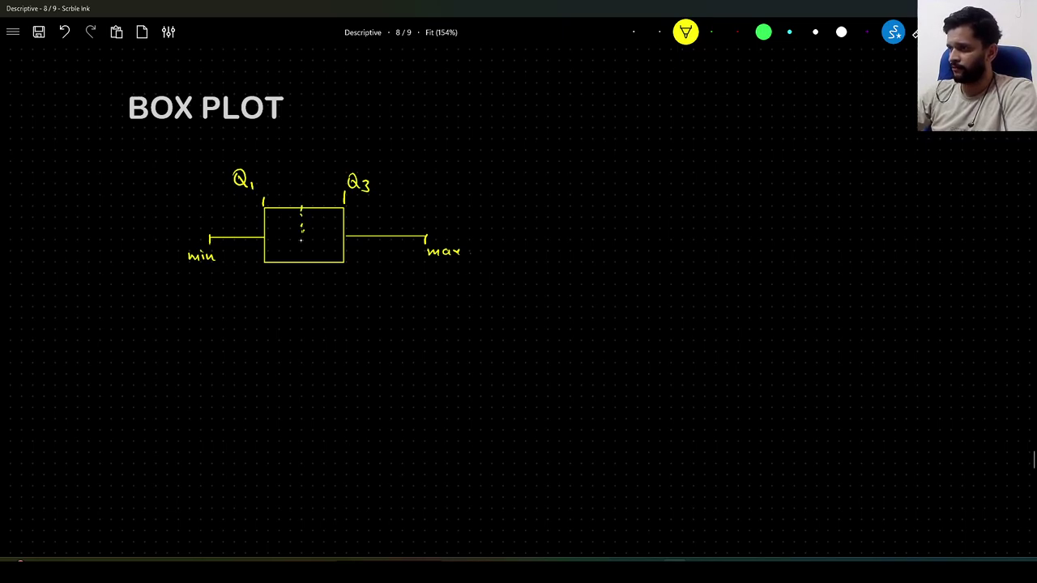
pyautogui.moveTo(285, 288)
pyautogui.mouseDown()
pyautogui.moveTo(311, 277)
pyautogui.moveTo(314, 287)
pyautogui.mouseUp()
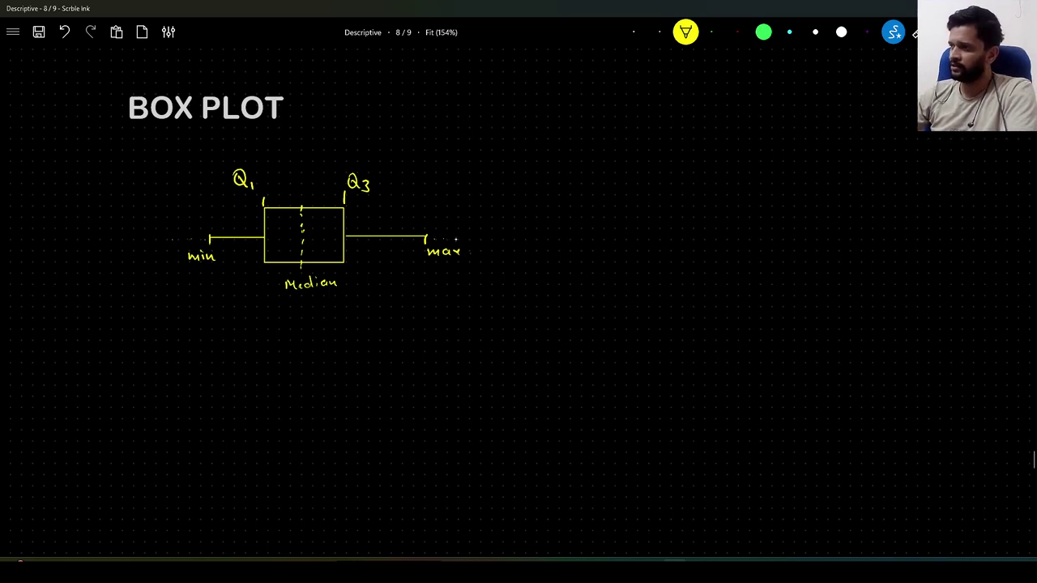
# Step: Add 'outlier' notes beyond the max and min ends of the plot
pyautogui.moveTo(445, 230); pyautogui.dragTo(506, 221)
pyautogui.moveTo(510, 213)
pyautogui.mouseDown()
pyautogui.moveTo(513, 221)
pyautogui.moveTo(545, 213)
pyautogui.mouseUp()
pyautogui.moveTo(154, 227); pyautogui.dragTo(176, 230)
pyautogui.moveTo(169, 223); pyautogui.dragTo(201, 219)
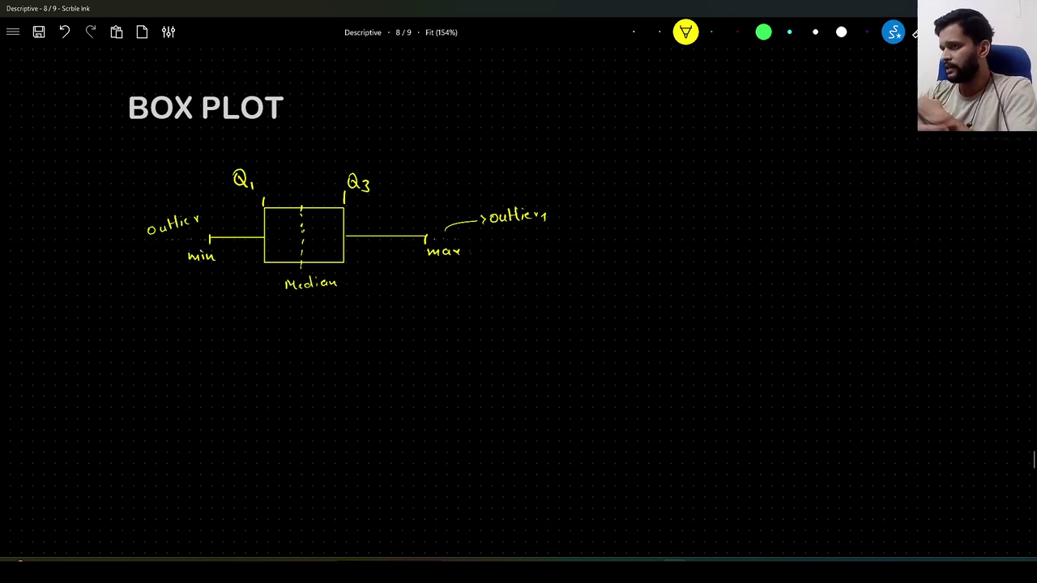
# Step: In white ink, write '① Distributions (Skewness)' and begin the circled ② use below the plot
pyautogui.click(658, 32)
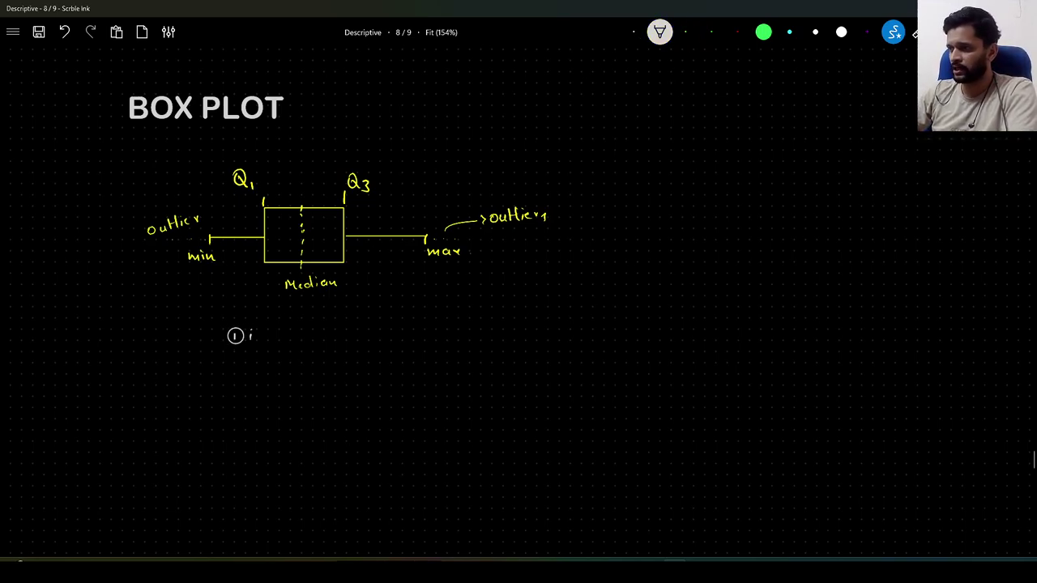
pyautogui.moveTo(251, 332); pyautogui.dragTo(348, 338)
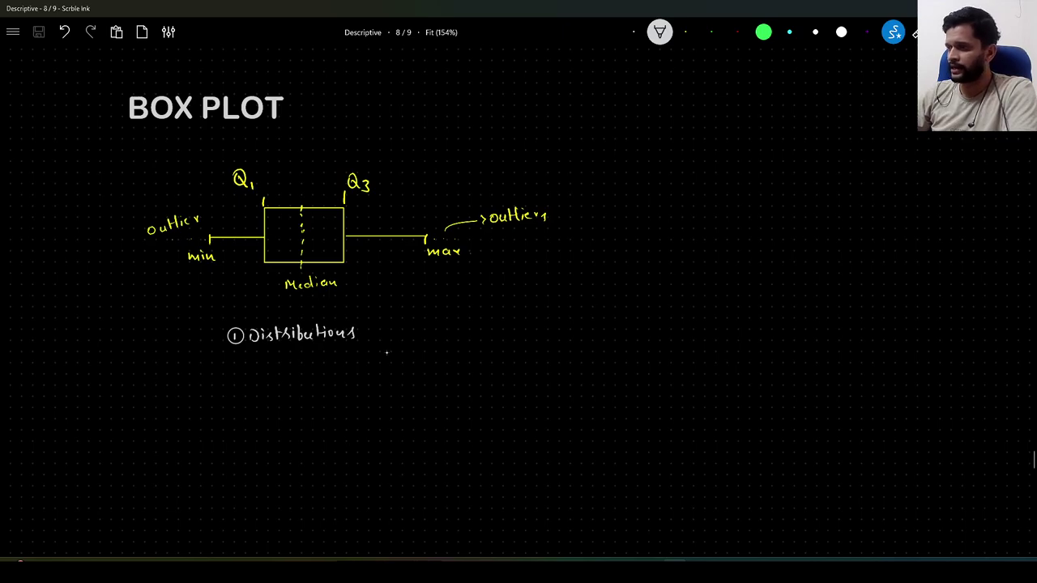
pyautogui.moveTo(374, 323); pyautogui.dragTo(371, 344)
pyautogui.moveTo(388, 326); pyautogui.dragTo(377, 340)
pyautogui.moveTo(393, 336)
pyautogui.mouseDown()
pyautogui.moveTo(401, 325)
pyautogui.moveTo(468, 335)
pyautogui.moveTo(459, 348)
pyautogui.mouseUp()
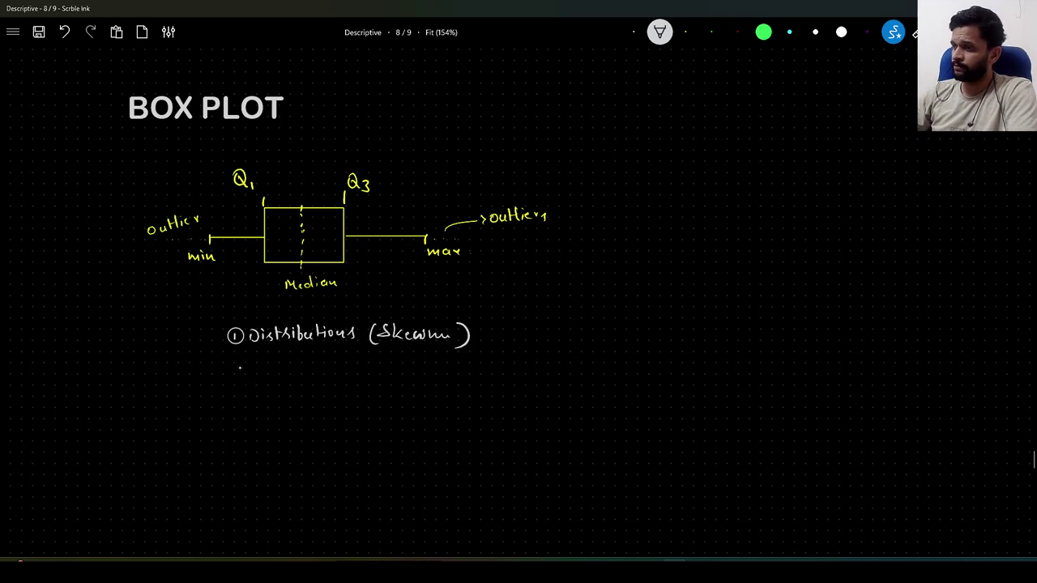
pyautogui.moveTo(234, 365)
pyautogui.mouseDown()
pyautogui.moveTo(243, 376)
pyautogui.moveTo(237, 357)
pyautogui.moveTo(269, 373)
pyautogui.moveTo(317, 374)
pyautogui.moveTo(455, 369)
pyautogui.moveTo(485, 353)
pyautogui.moveTo(499, 366)
pyautogui.moveTo(636, 365)
pyautogui.mouseUp()
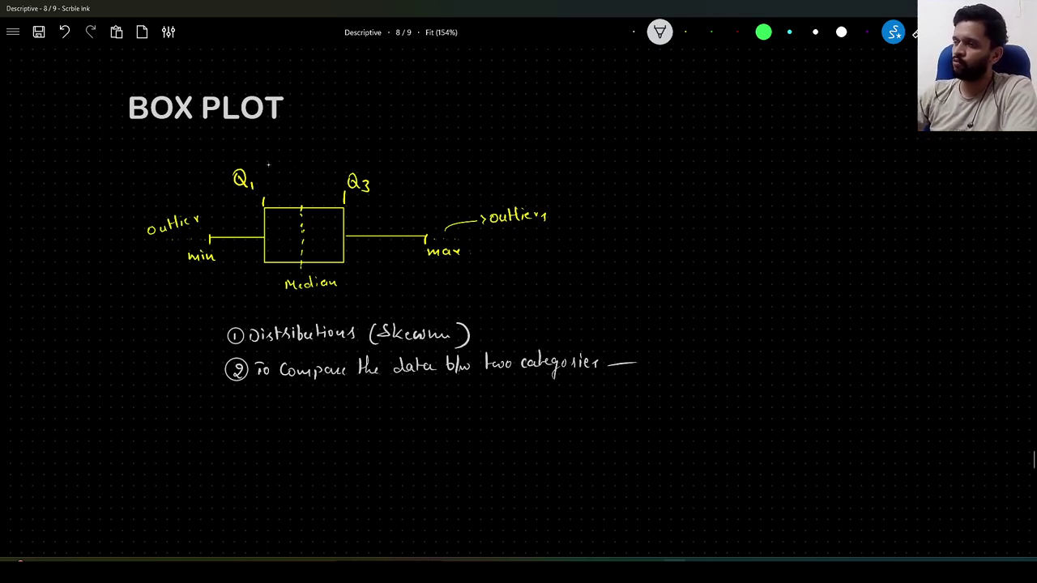
# Step: Circle the Q₁ and Q₃ labels, underline min and max, and write the 'Quartiles' heading
pyautogui.moveTo(232, 167)
pyautogui.mouseDown()
pyautogui.moveTo(227, 195)
pyautogui.moveTo(257, 187)
pyautogui.moveTo(233, 164)
pyautogui.mouseUp()
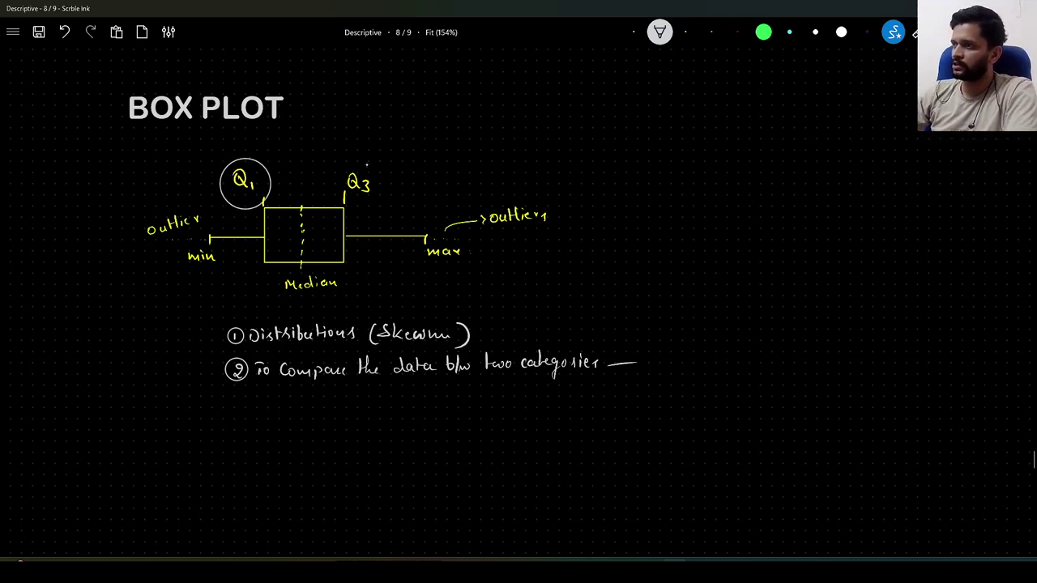
pyautogui.moveTo(346, 165)
pyautogui.mouseDown()
pyautogui.moveTo(387, 180)
pyautogui.moveTo(348, 162)
pyautogui.mouseUp()
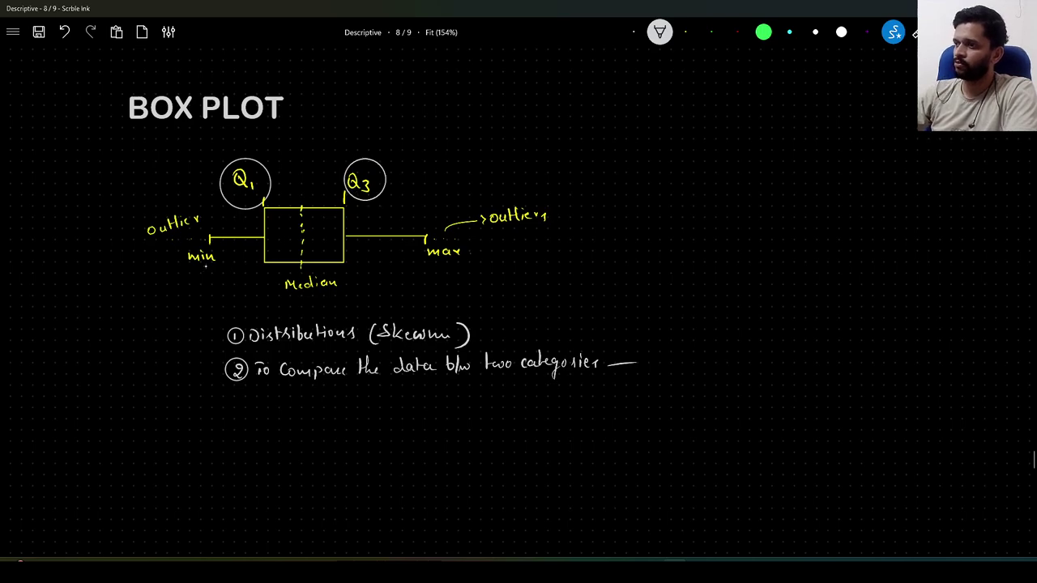
pyautogui.moveTo(183, 268); pyautogui.dragTo(212, 264)
pyautogui.moveTo(428, 262); pyautogui.dragTo(460, 260)
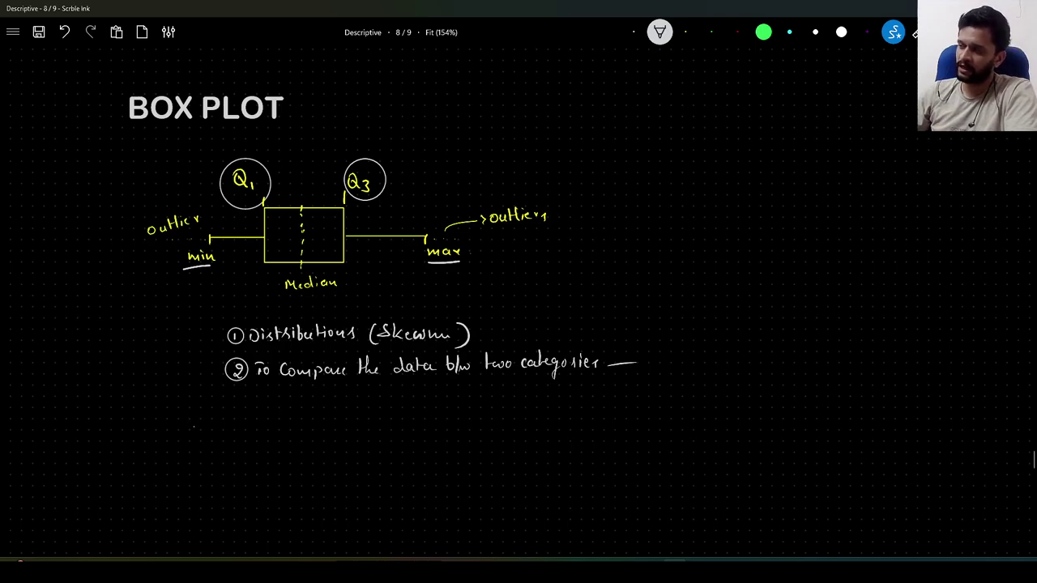
pyautogui.moveTo(194, 418)
pyautogui.mouseDown()
pyautogui.moveTo(201, 436)
pyautogui.moveTo(342, 452)
pyautogui.mouseUp()
# Step: Underline 'Quartiles' and write 'Q₁ → 25th perce' beside it
pyautogui.moveTo(349, 441)
pyautogui.mouseDown()
pyautogui.moveTo(349, 451)
pyautogui.moveTo(376, 442)
pyautogui.mouseUp()
pyautogui.moveTo(371, 438); pyautogui.dragTo(400, 451)
pyautogui.moveTo(415, 426); pyautogui.dragTo(416, 441)
pyautogui.moveTo(421, 421)
pyautogui.mouseDown()
pyautogui.moveTo(426, 437)
pyautogui.moveTo(458, 442)
pyautogui.mouseUp()
pyautogui.moveTo(467, 436)
pyautogui.mouseDown()
pyautogui.moveTo(461, 444)
pyautogui.moveTo(473, 443)
pyautogui.mouseUp()
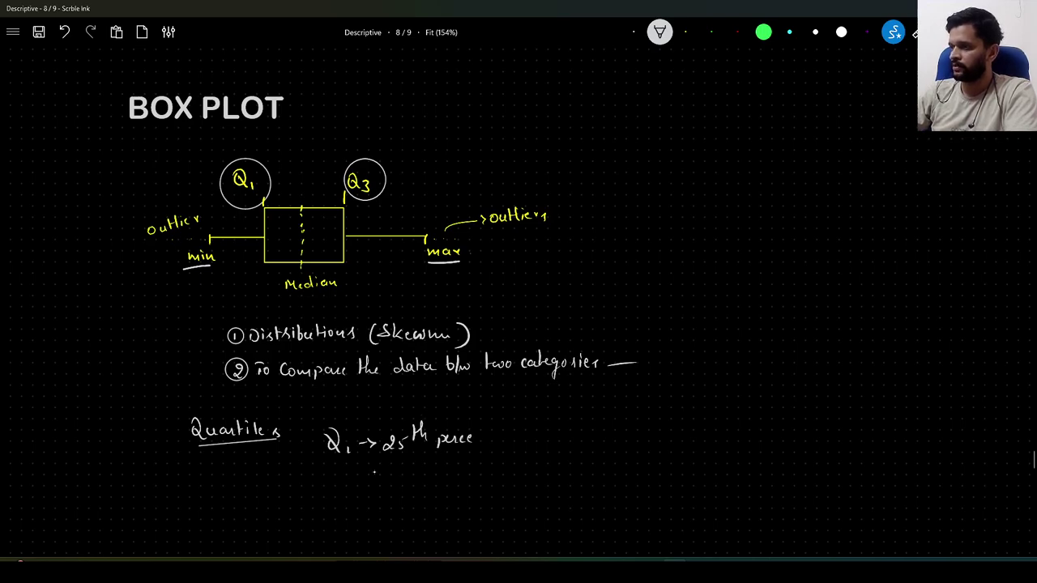
# Step: Write 'Q₃ → 75th perce' on the line below the Q₁ note
pyautogui.moveTo(337, 476)
pyautogui.mouseDown()
pyautogui.moveTo(332, 489)
pyautogui.moveTo(349, 493)
pyautogui.mouseUp()
pyautogui.moveTo(361, 483)
pyautogui.mouseDown()
pyautogui.moveTo(404, 486)
pyautogui.moveTo(425, 474)
pyautogui.mouseUp()
pyautogui.moveTo(438, 473)
pyautogui.mouseDown()
pyautogui.moveTo(438, 481)
pyautogui.moveTo(461, 478)
pyautogui.mouseUp()
pyautogui.moveTo(470, 468); pyautogui.dragTo(464, 476)
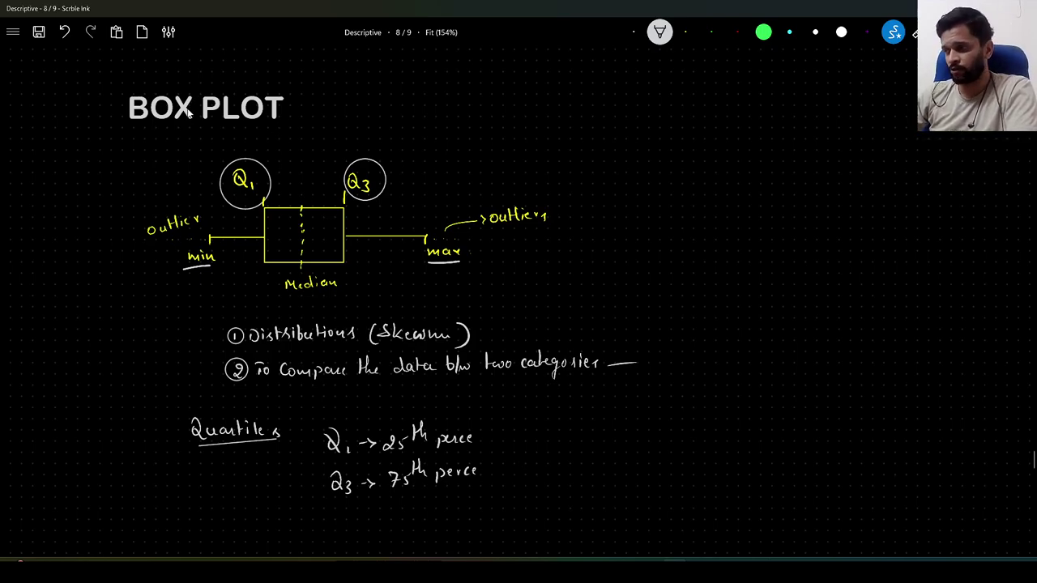
# Step: Write 'IQR → Interquartile Range' below the quartile notes
pyautogui.scroll(-5, 349, 321)
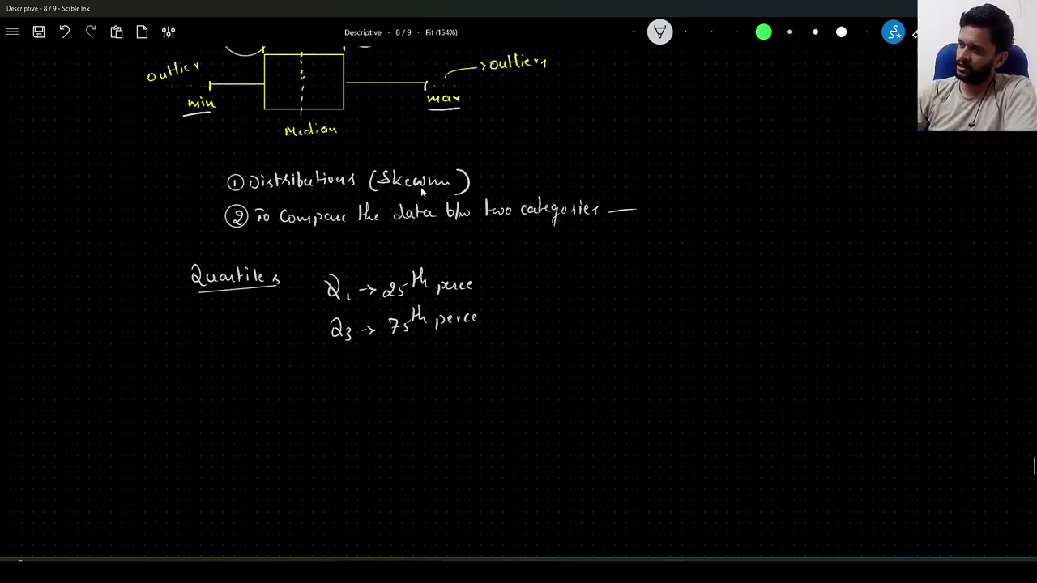
pyautogui.moveTo(268, 374); pyautogui.dragTo(269, 384)
pyautogui.moveTo(266, 371); pyautogui.dragTo(275, 385)
pyautogui.moveTo(284, 372)
pyautogui.mouseDown()
pyautogui.moveTo(290, 387)
pyautogui.moveTo(356, 367)
pyautogui.mouseUp()
pyautogui.moveTo(350, 370); pyautogui.dragTo(355, 385)
pyautogui.moveTo(356, 384); pyautogui.dragTo(369, 381)
pyautogui.moveTo(368, 378); pyautogui.dragTo(410, 382)
pyautogui.moveTo(410, 374); pyautogui.dragTo(438, 373)
pyautogui.moveTo(442, 364)
pyautogui.mouseDown()
pyautogui.moveTo(442, 379)
pyautogui.moveTo(455, 380)
pyautogui.mouseUp()
pyautogui.moveTo(458, 377); pyautogui.dragTo(486, 372)
pyautogui.moveTo(488, 374)
pyautogui.mouseDown()
pyautogui.moveTo(523, 374)
pyautogui.moveTo(521, 389)
pyautogui.moveTo(538, 366)
pyautogui.mouseUp()
pyautogui.moveTo(369, 413); pyautogui.dragTo(381, 414)
# Step: Write the formula 'IQR = (Q₃ − Q₁)' beneath the IQR definition
pyautogui.moveTo(376, 425)
pyautogui.mouseDown()
pyautogui.moveTo(385, 433)
pyautogui.moveTo(412, 419)
pyautogui.mouseUp()
pyautogui.moveTo(429, 407); pyautogui.dragTo(434, 426)
pyautogui.moveTo(440, 418)
pyautogui.mouseDown()
pyautogui.moveTo(442, 429)
pyautogui.moveTo(464, 417)
pyautogui.moveTo(458, 437)
pyautogui.mouseUp()
pyautogui.moveTo(361, 411); pyautogui.dragTo(356, 442)
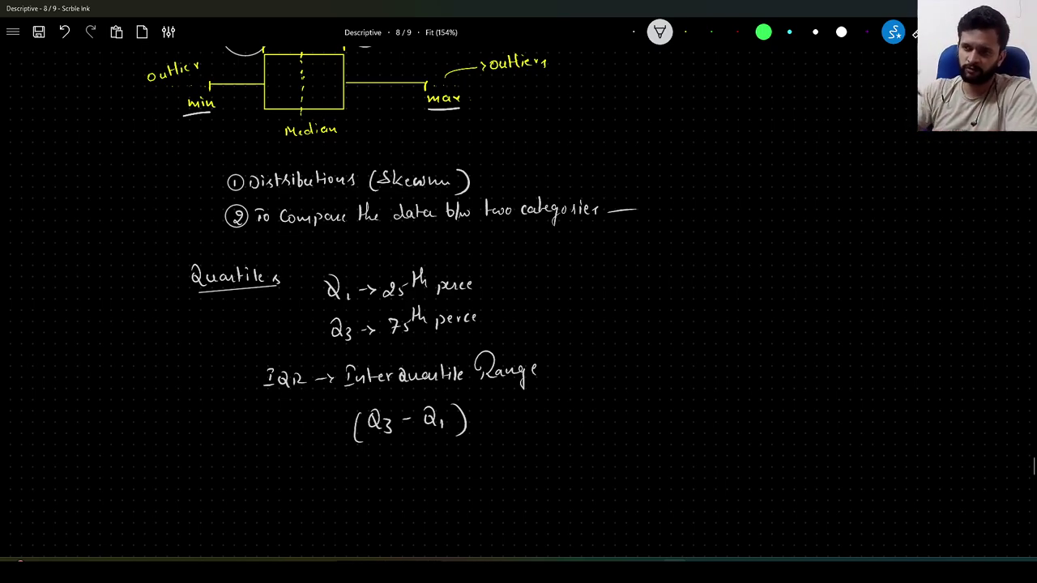
pyautogui.moveTo(284, 420)
pyautogui.mouseDown()
pyautogui.moveTo(284, 434)
pyautogui.moveTo(290, 420)
pyautogui.mouseUp()
pyautogui.moveTo(278, 434); pyautogui.dragTo(301, 434)
pyautogui.moveTo(303, 430); pyautogui.dragTo(318, 434)
pyautogui.moveTo(318, 422)
pyautogui.mouseDown()
pyautogui.moveTo(325, 434)
pyautogui.moveTo(346, 431)
pyautogui.mouseUp()
pyautogui.moveTo(335, 436); pyautogui.dragTo(346, 436)
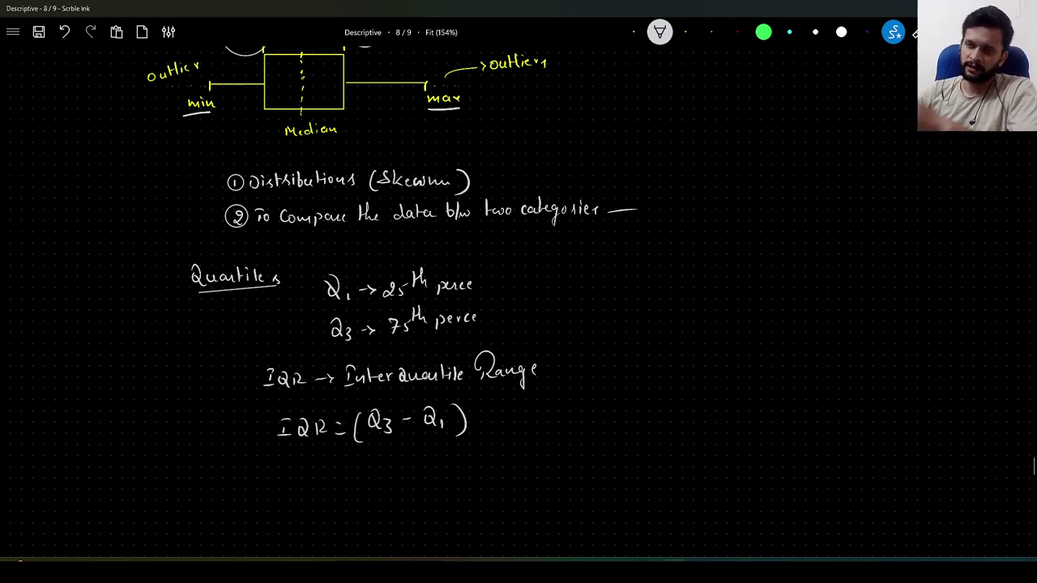